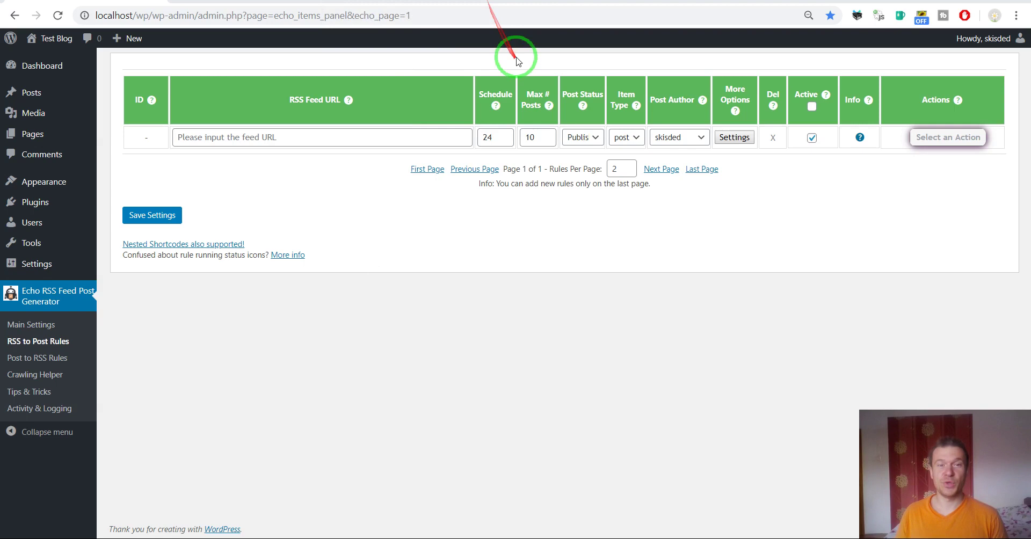
# Open techcrunch.com in a new browser tab
pyautogui.click(526, 1)
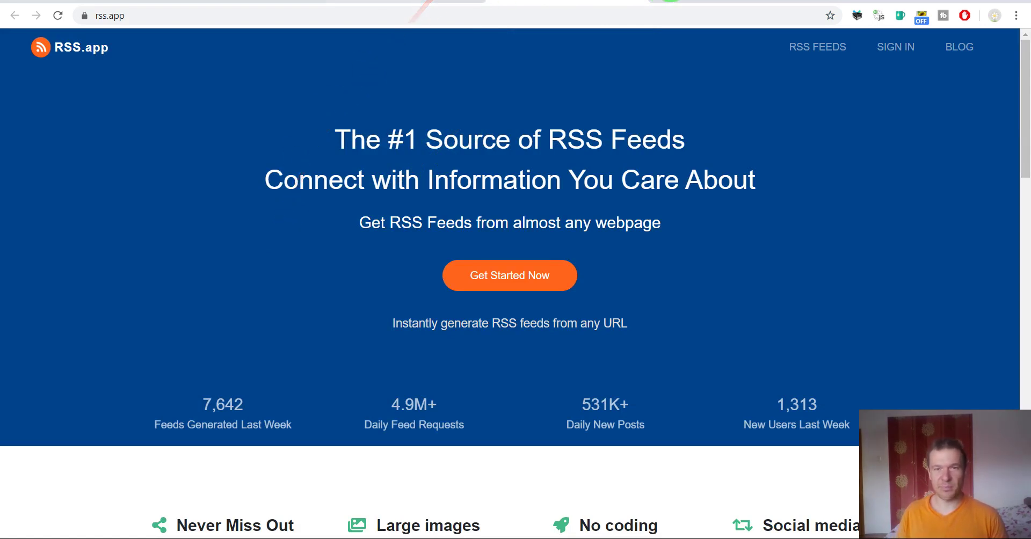
pyautogui.click(663, 1)
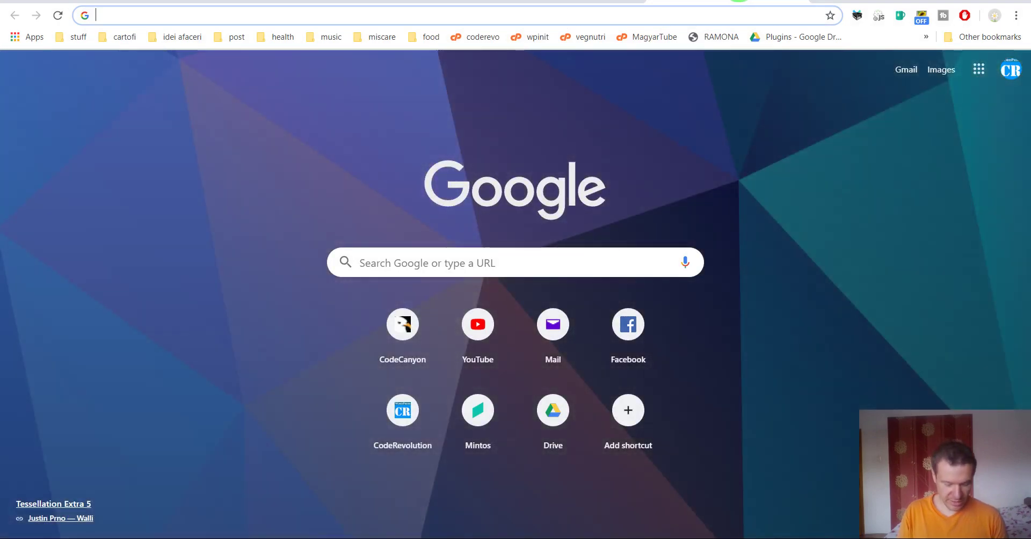
pyautogui.write('techcrunch.com')
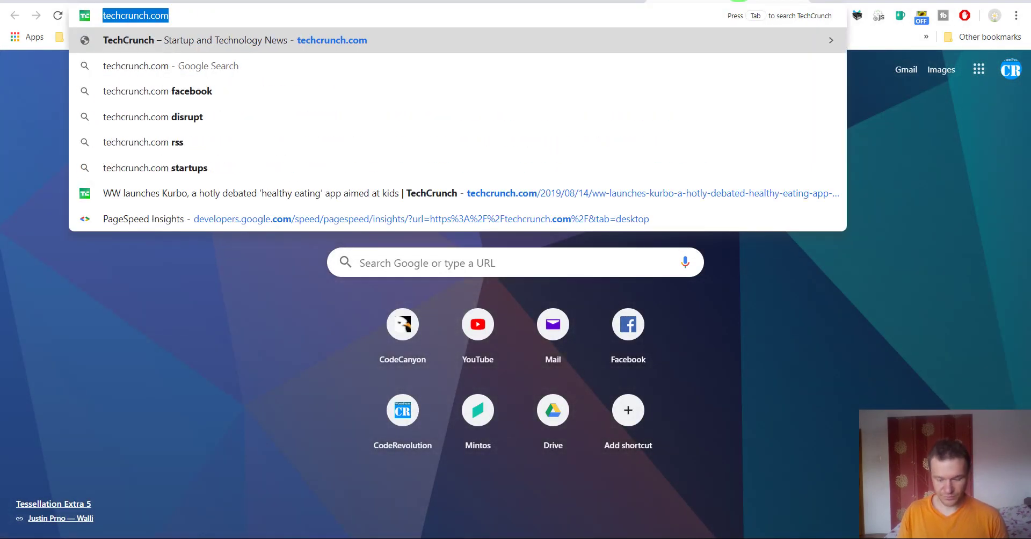
pyautogui.press('Return')
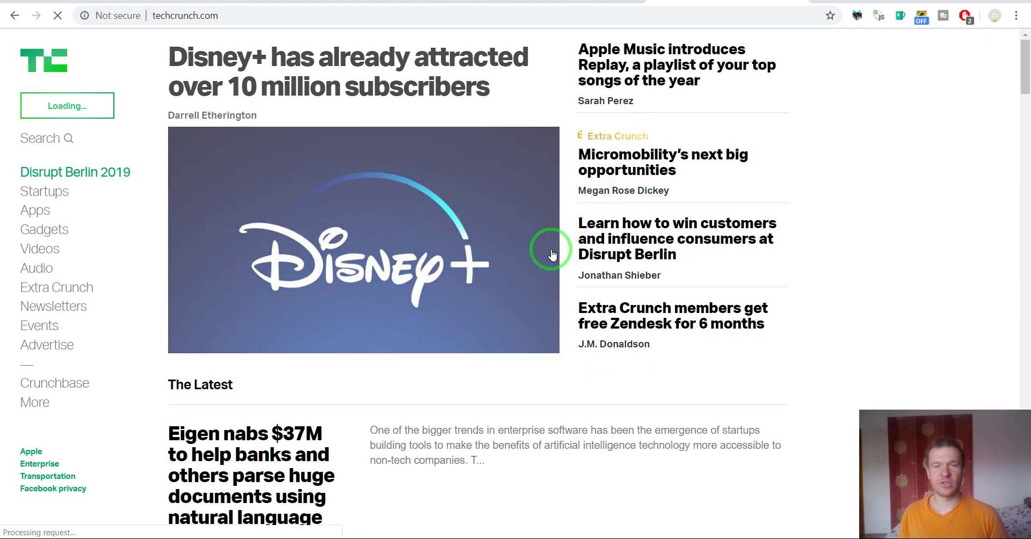
# Return to the RSS.app site, look over its homepage and get started with the list of feed types
pyautogui.click(554, 2)
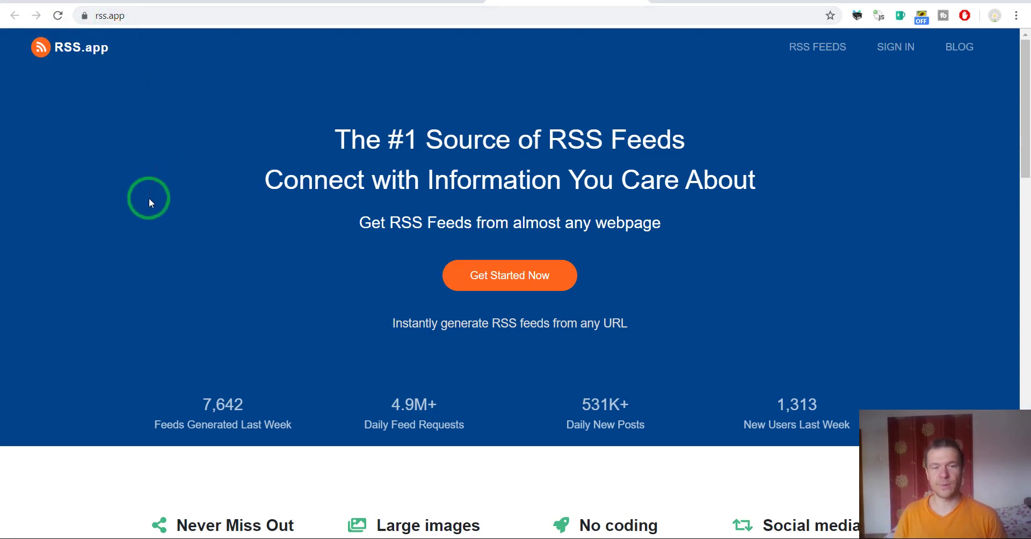
pyautogui.scroll(-9, 149, 199)
pyautogui.scroll(-3, 149, 202)
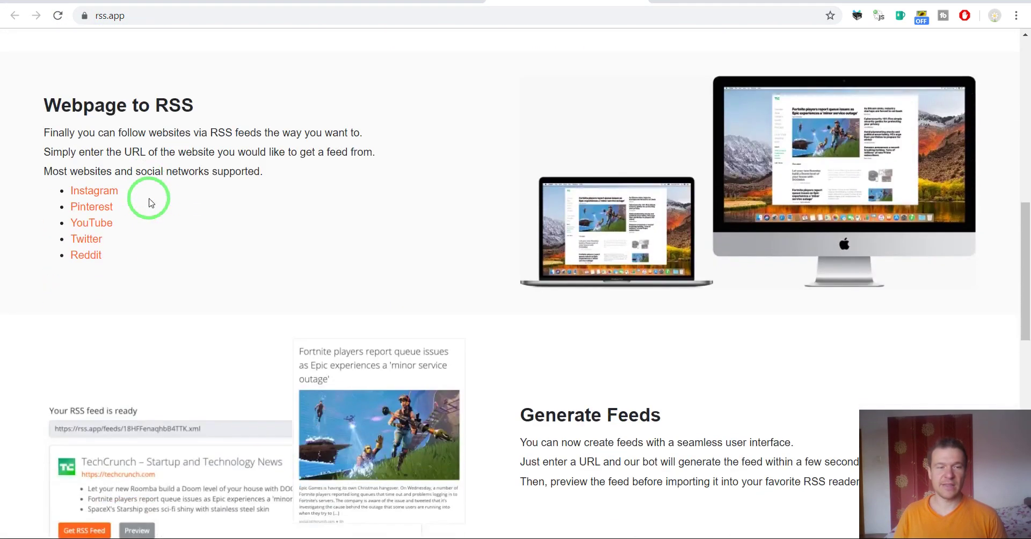
pyautogui.scroll(12, 153, 205)
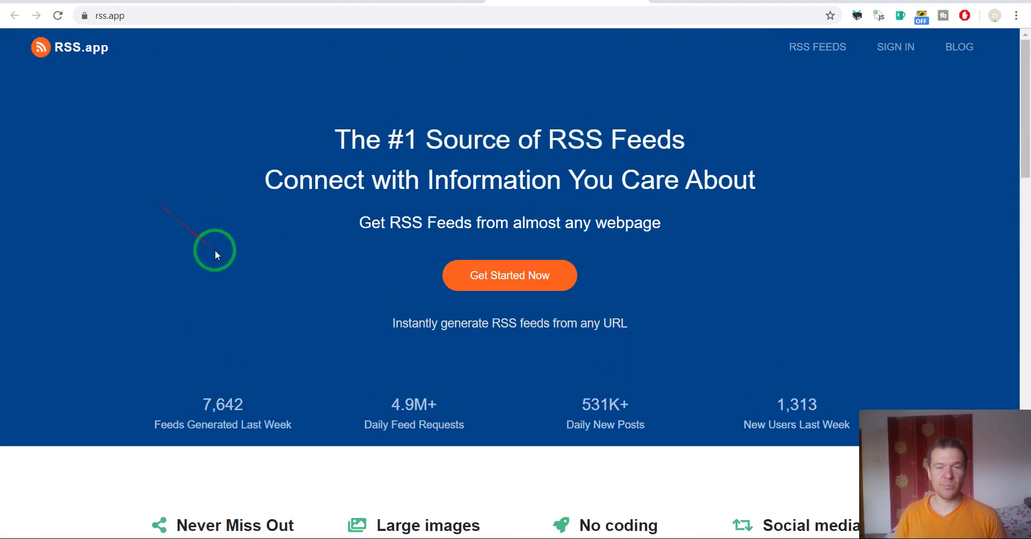
pyautogui.click(490, 285)
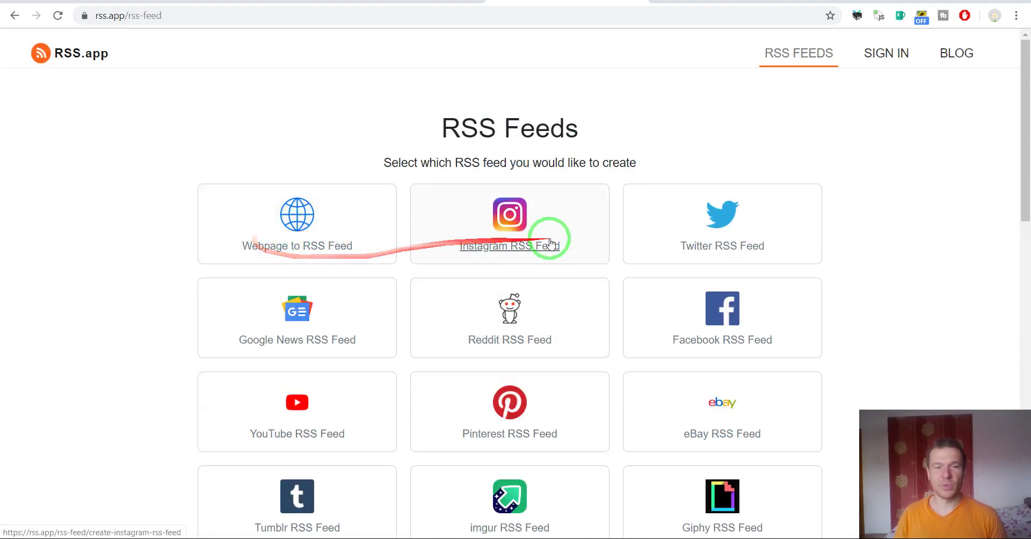
# Look through the RSS feed types that can be created, from social networks to news sites and magazines
pyautogui.scroll(-4, 296, 315)
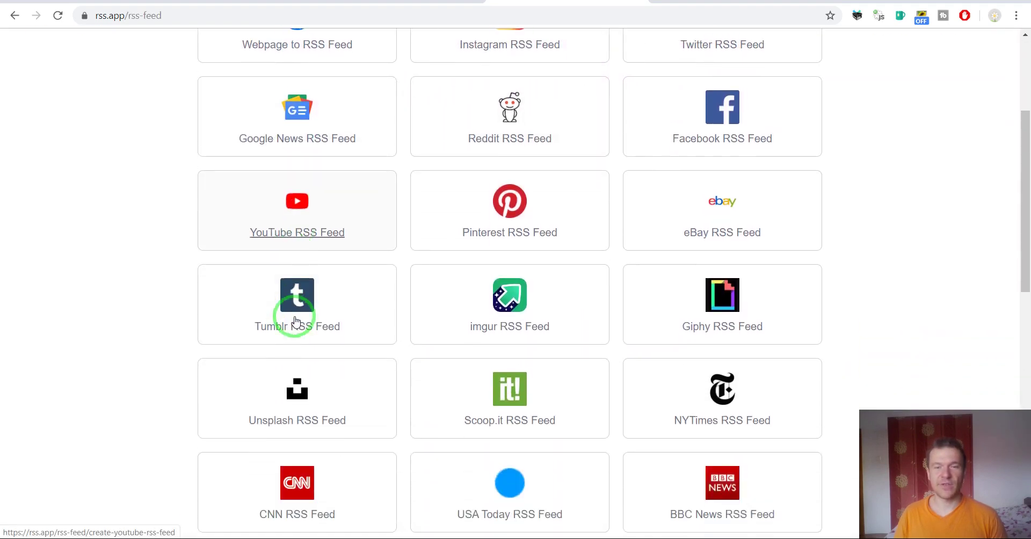
pyautogui.scroll(-4, 295, 321)
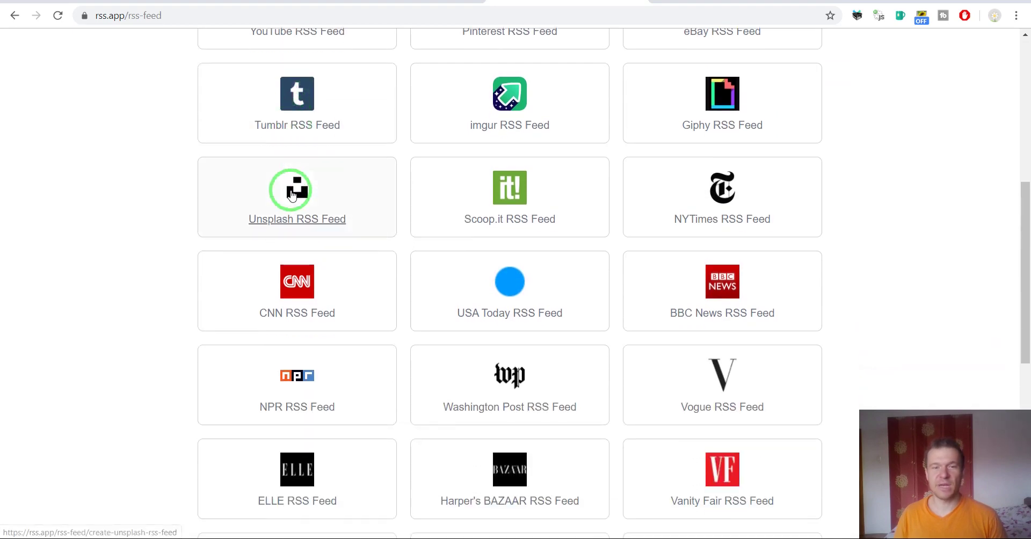
pyautogui.scroll(5, 288, 211)
pyautogui.scroll(3, 281, 290)
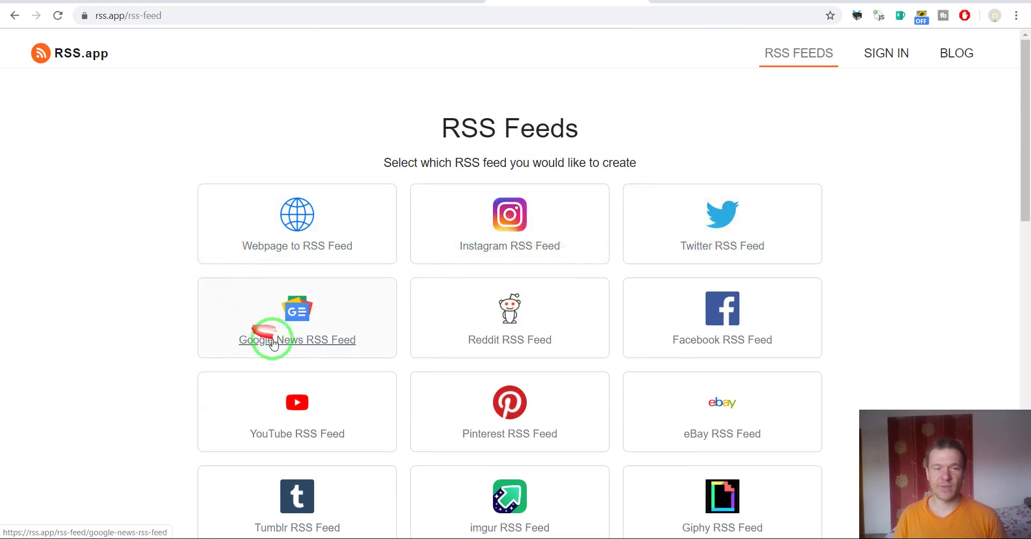
pyautogui.scroll(-3, 590, 338)
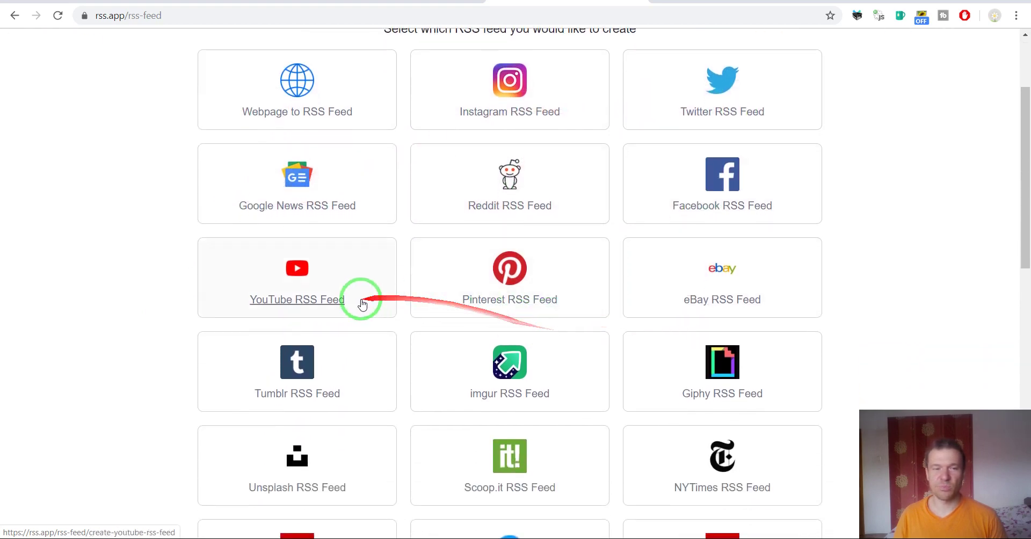
pyautogui.scroll(-1, 430, 290)
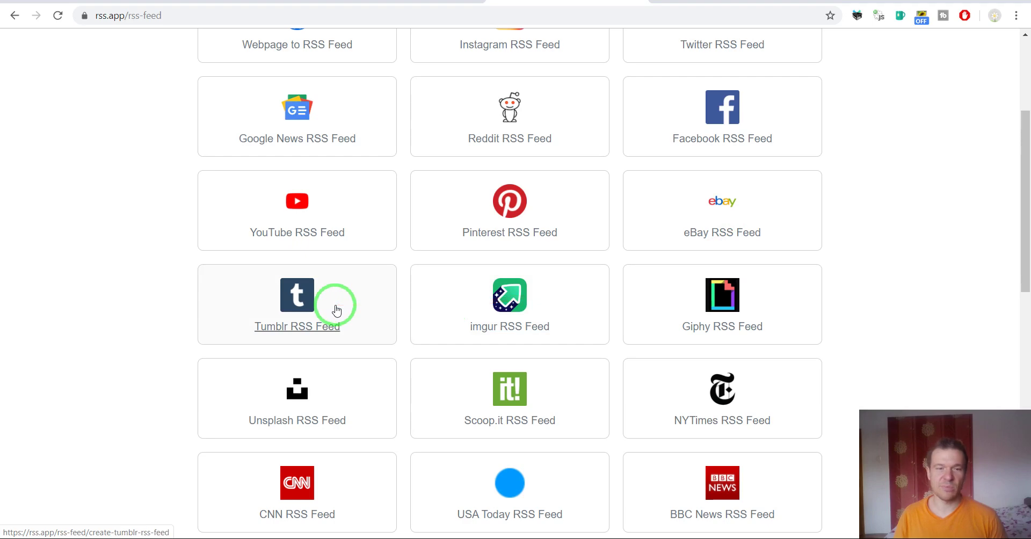
pyautogui.scroll(-1, 259, 321)
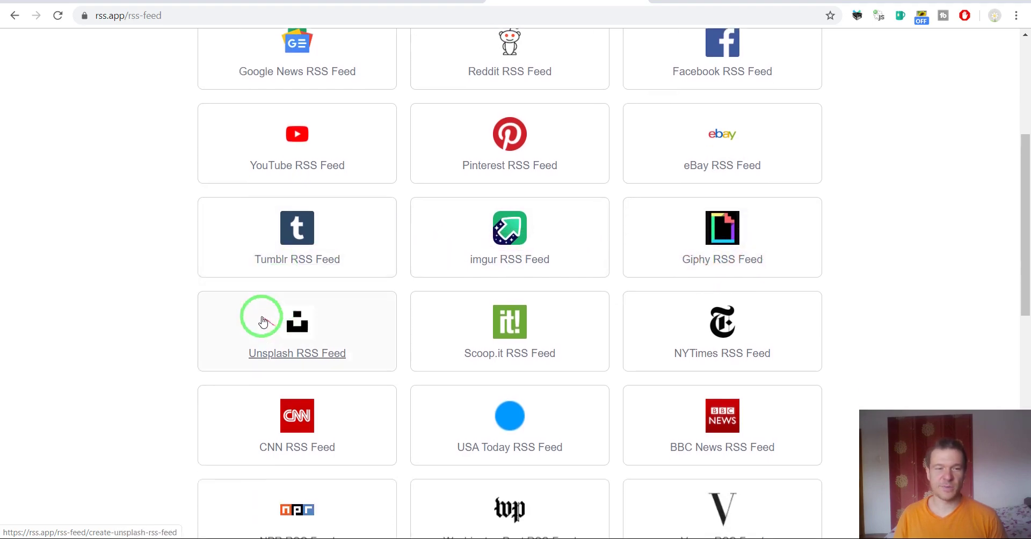
pyautogui.scroll(-2, 263, 322)
pyautogui.scroll(-2, 483, 216)
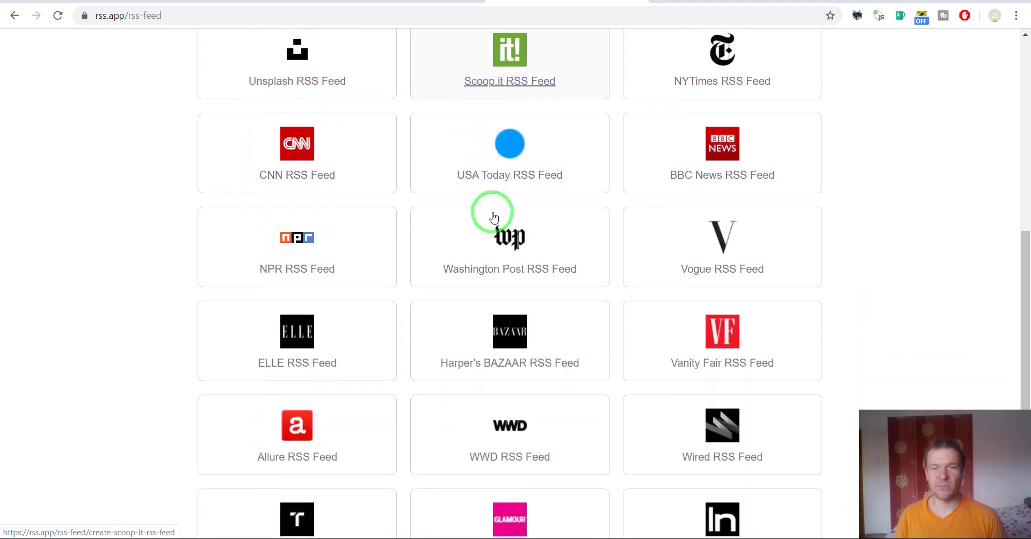
pyautogui.scroll(-5, 494, 217)
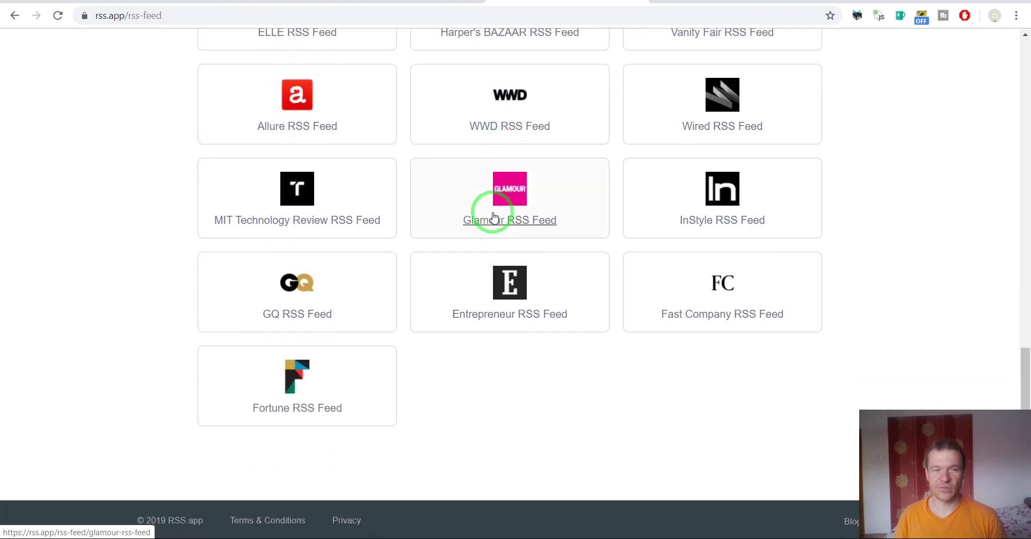
pyautogui.scroll(10, 495, 217)
pyautogui.click(280, 232)
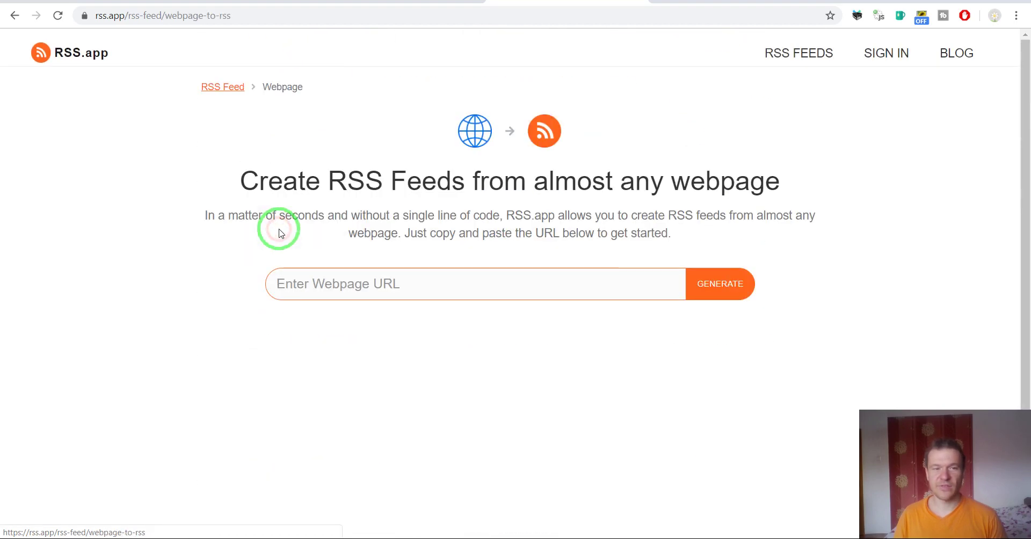
pyautogui.click(356, 290)
pyautogui.write('http://techcrunch.com/')
pyautogui.click(705, 280)
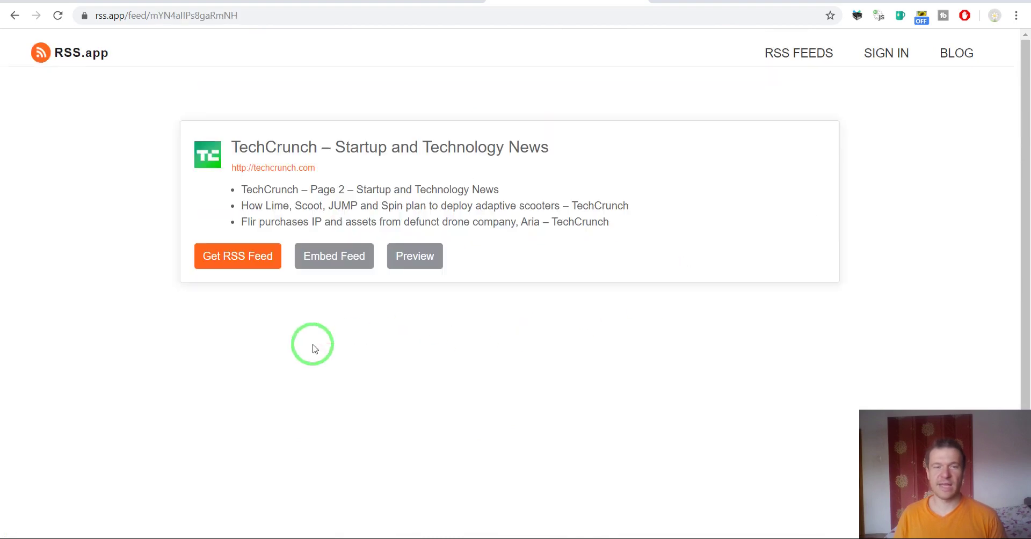
# Request the generated TechCrunch RSS feed and sign in with the CodeRevolution TV Google account
pyautogui.click(250, 256)
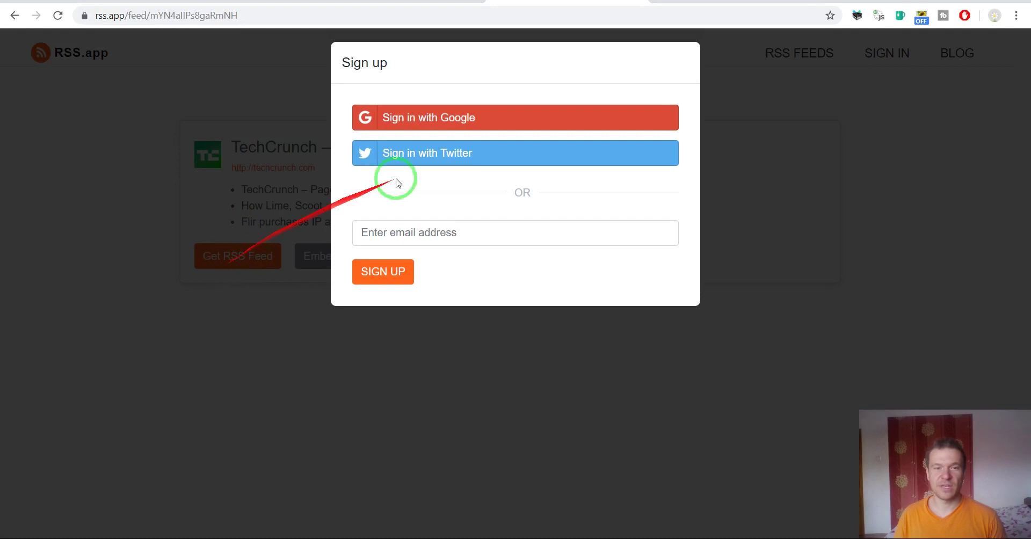
pyautogui.click(443, 116)
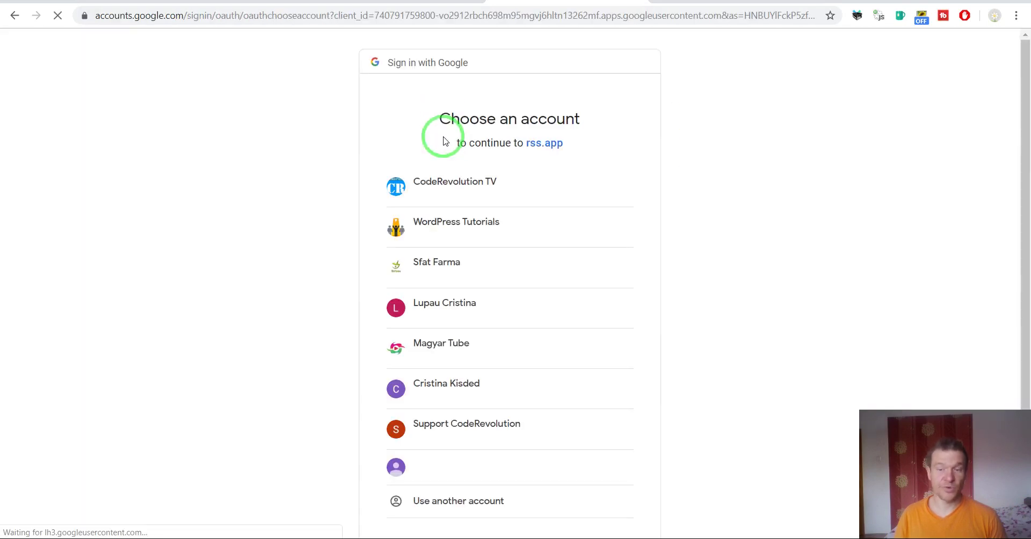
pyautogui.click(419, 191)
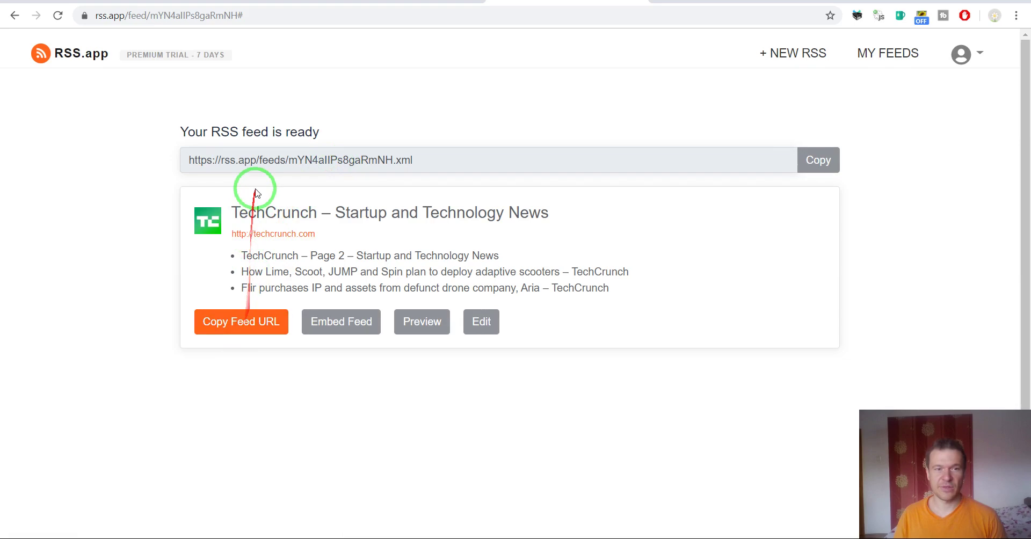
# Copy the generated TechCrunch feed URL and open it in a new tab to examine its XML items
pyautogui.doubleClick(330, 160)
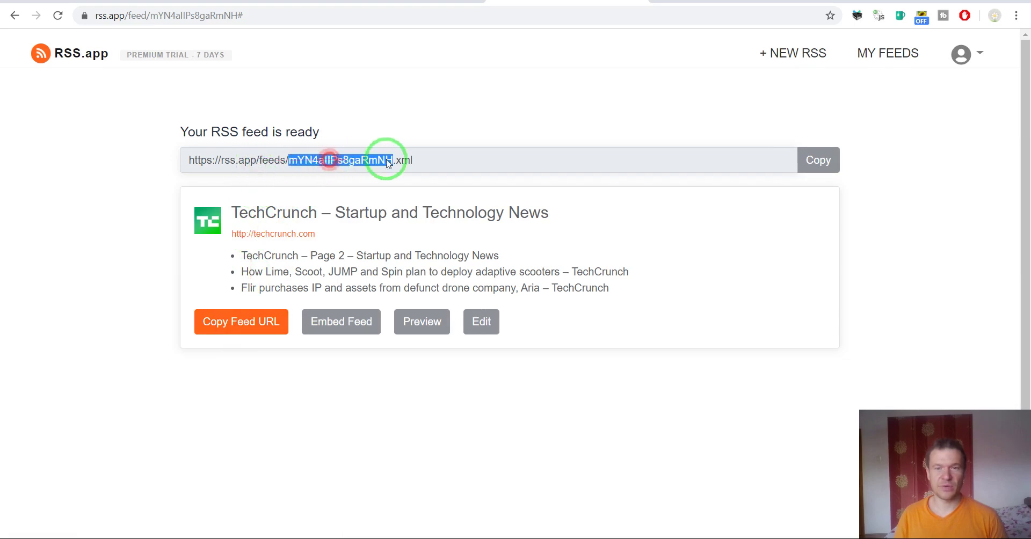
pyautogui.click(821, 159)
pyautogui.click(822, 1)
pyautogui.hotkey('ctrl', 'v')
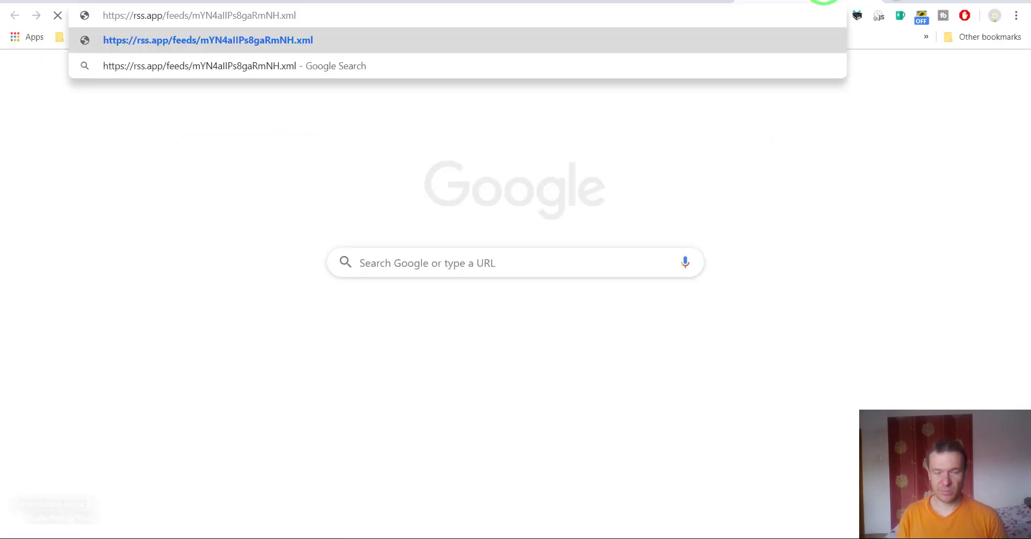
pyautogui.press('Return')
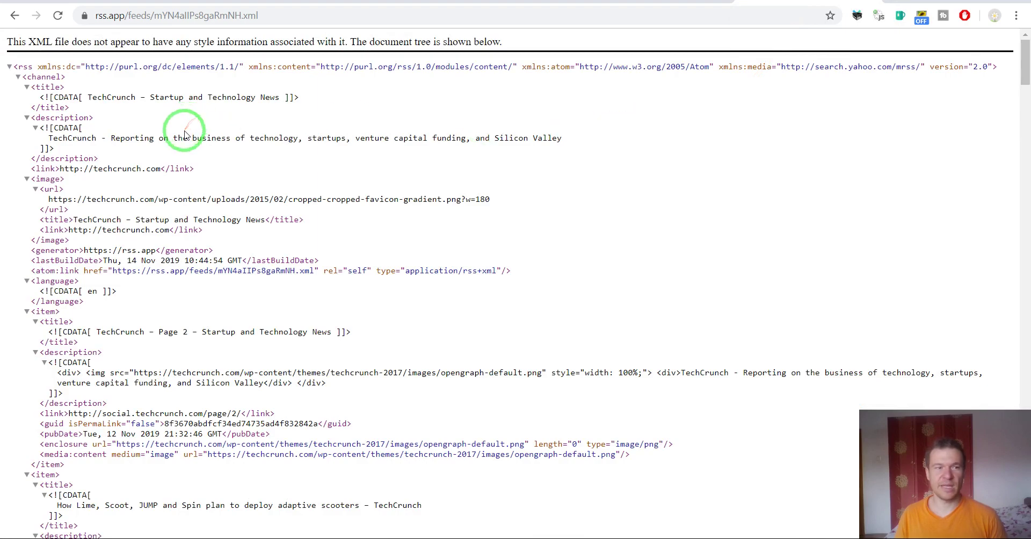
pyautogui.scroll(-3, 185, 134)
pyautogui.scroll(-20, 185, 132)
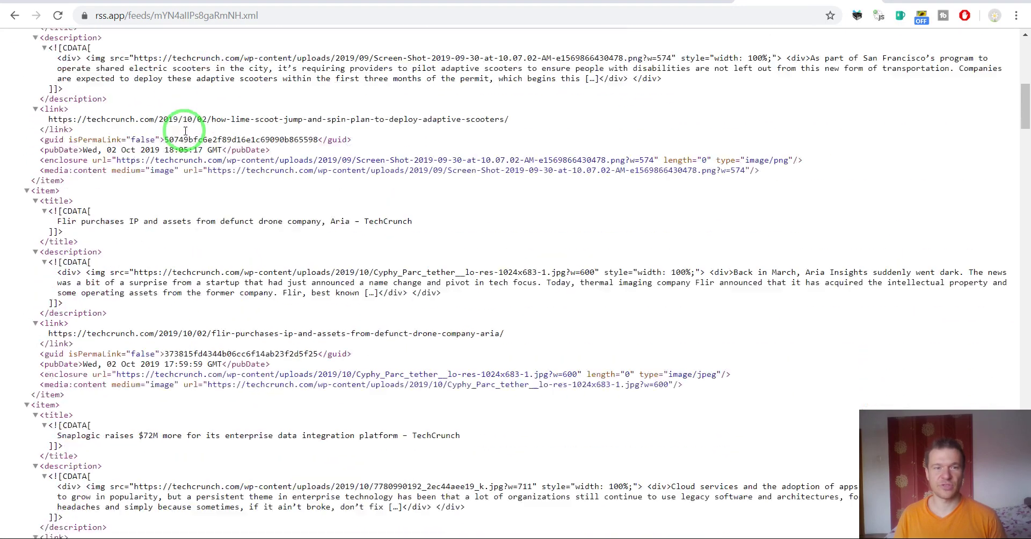
pyautogui.scroll(8, 186, 131)
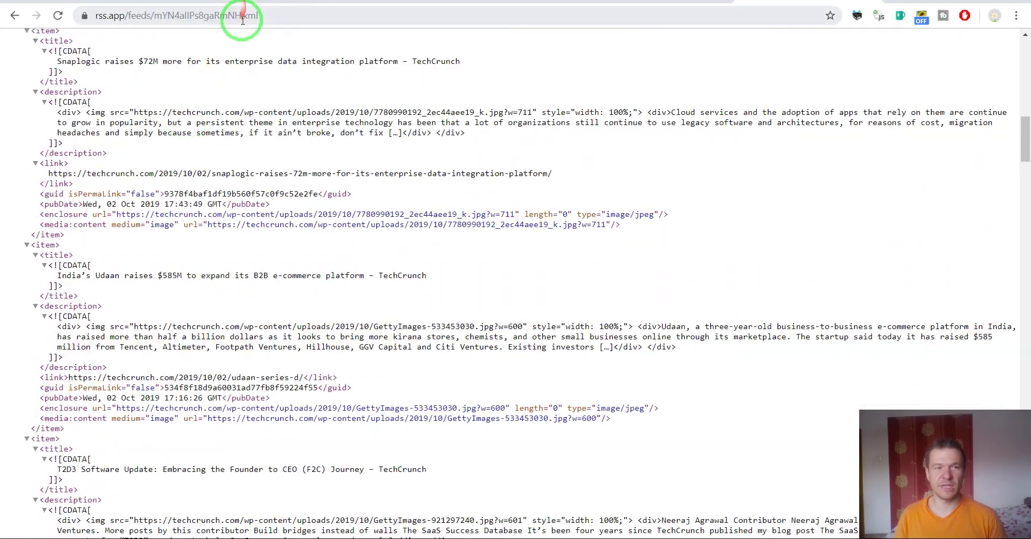
# Copy the XML feed's address into the RSS Feed URL of a new RSS to Post rule in WordPress and save the settings
pyautogui.click(239, 16)
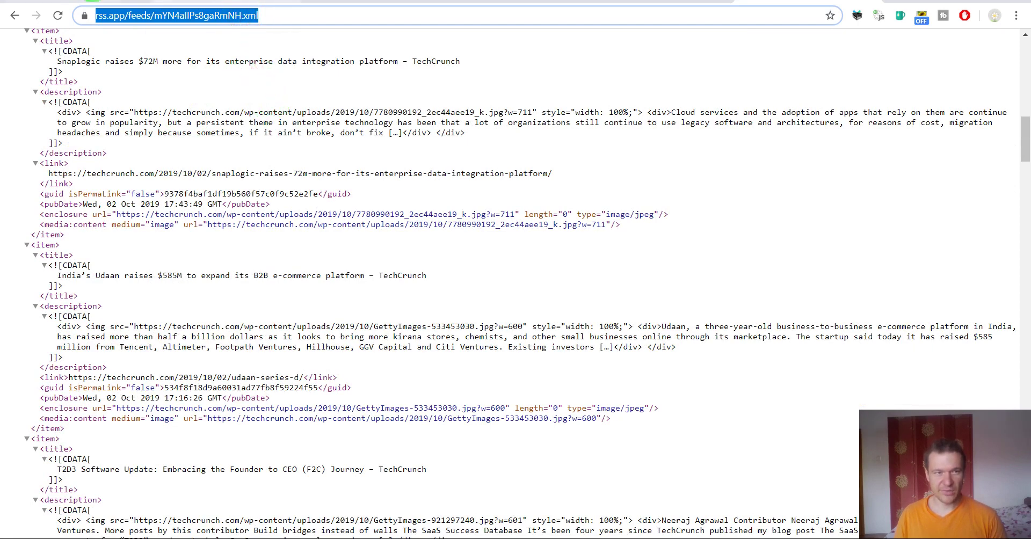
pyautogui.click(94, 1)
pyautogui.click(207, 138)
pyautogui.hotkey('ctrl', 'v')
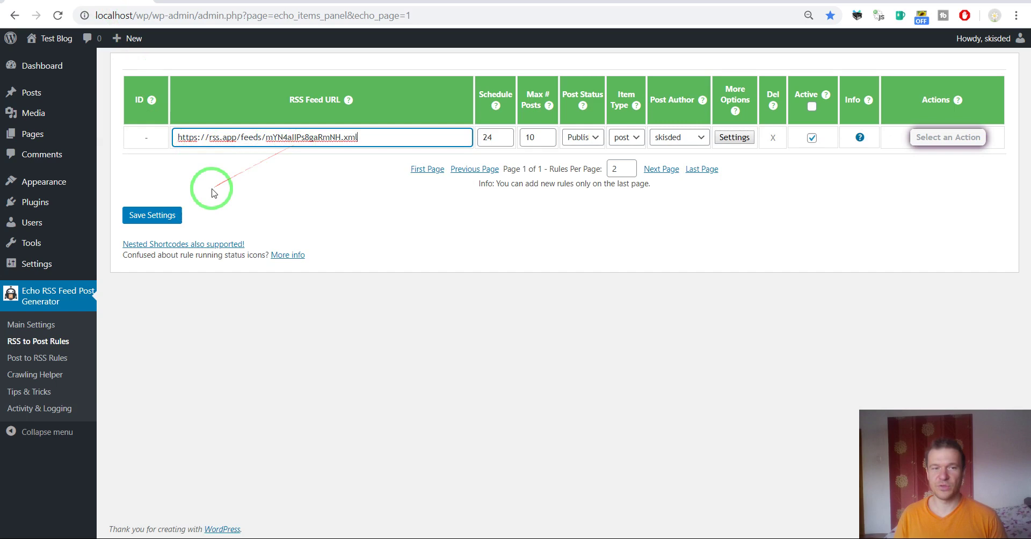
pyautogui.click(164, 225)
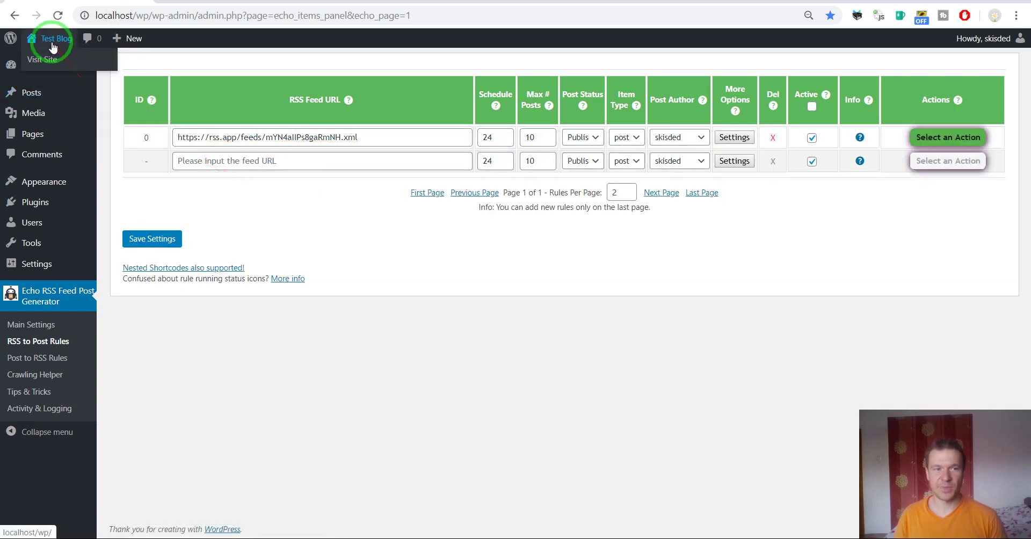
# Open the Test Blog site in its own tab and check its posts section
pyautogui.click(172, 1)
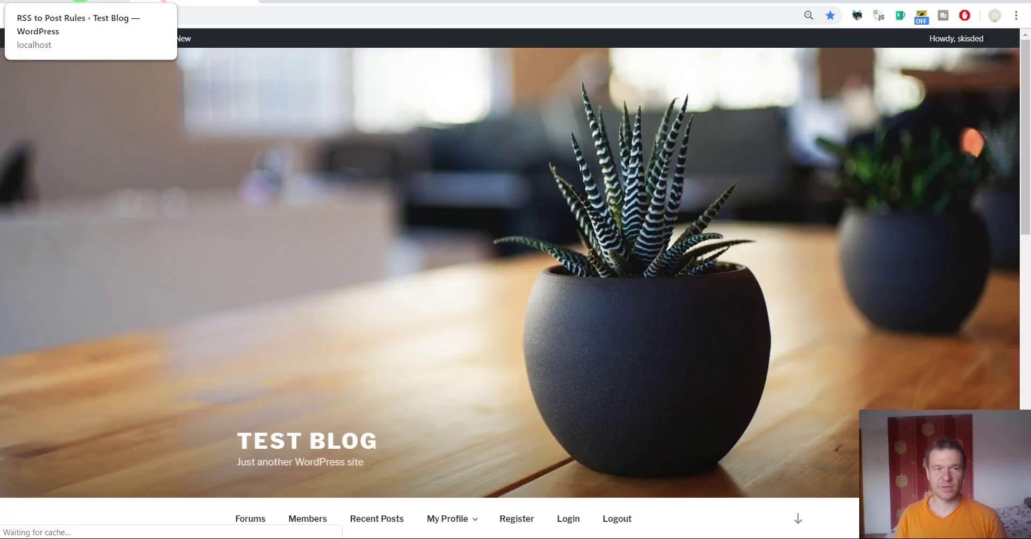
pyautogui.scroll(-6, 156, 161)
# Return to the RSS to Post rules and run the TechCrunch feed rule with ID 0 now
pyautogui.click(69, 2)
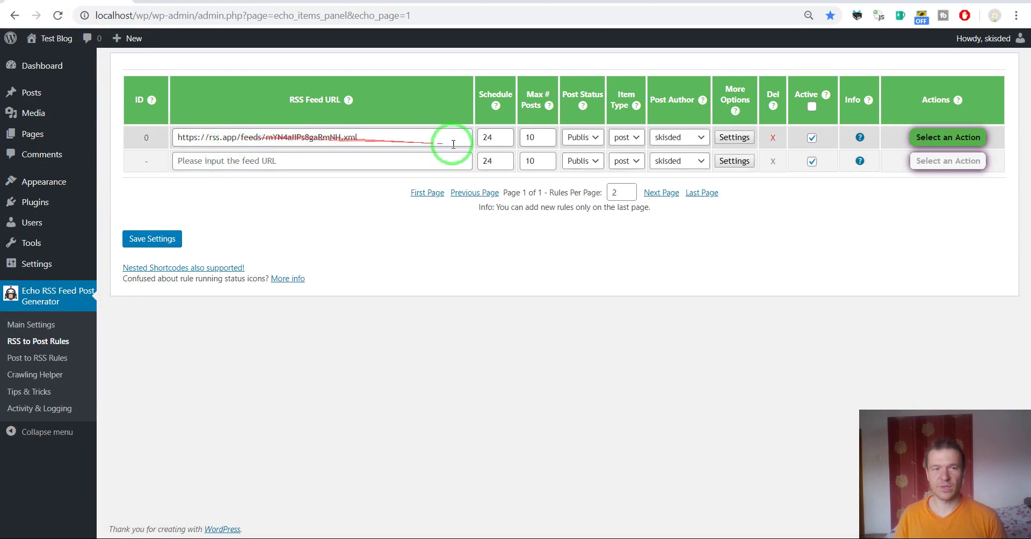
pyautogui.click(945, 139)
pyautogui.click(945, 162)
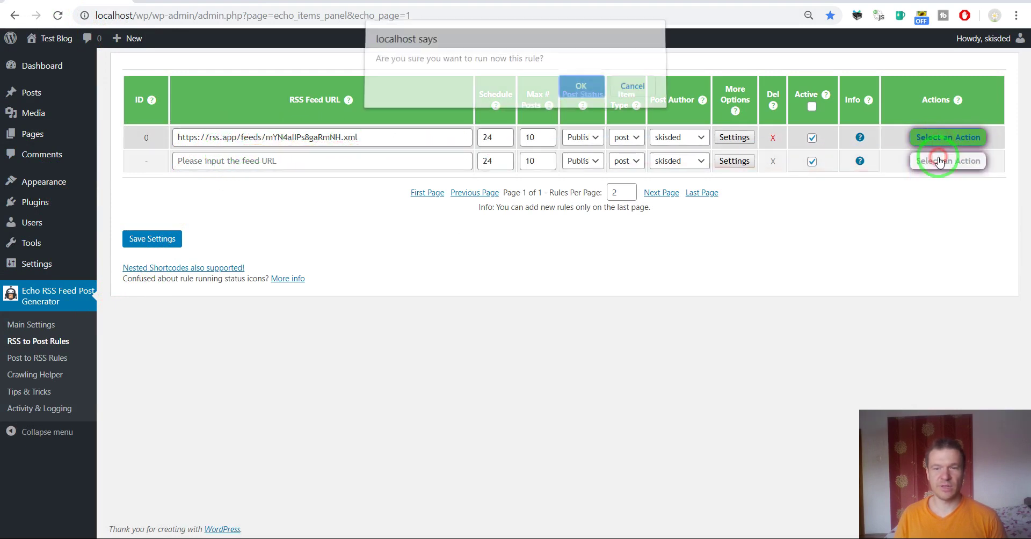
pyautogui.press('Return')
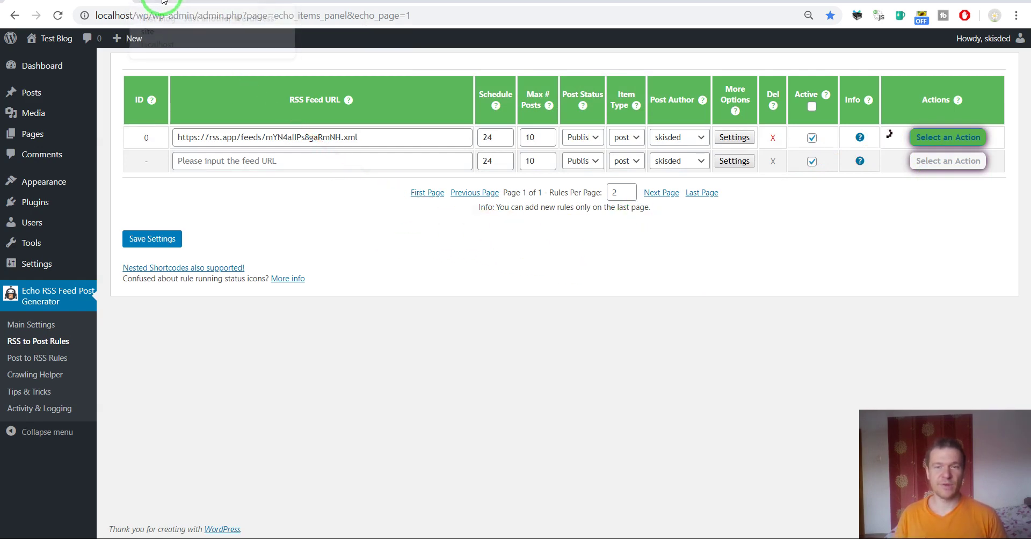
# Reload the Test Blog site and review the TechCrunch posts imported into its posts section
pyautogui.click(215, 2)
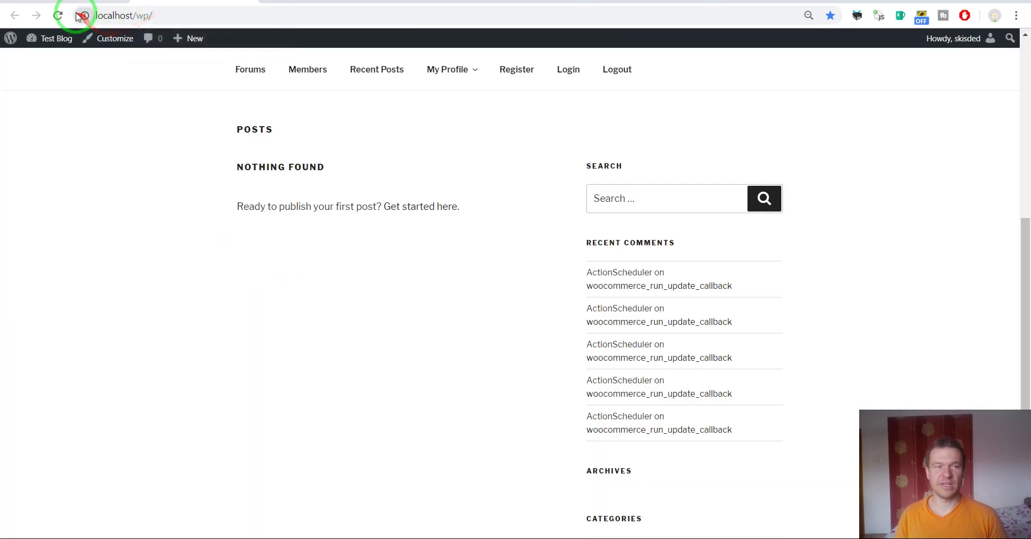
pyautogui.click(60, 17)
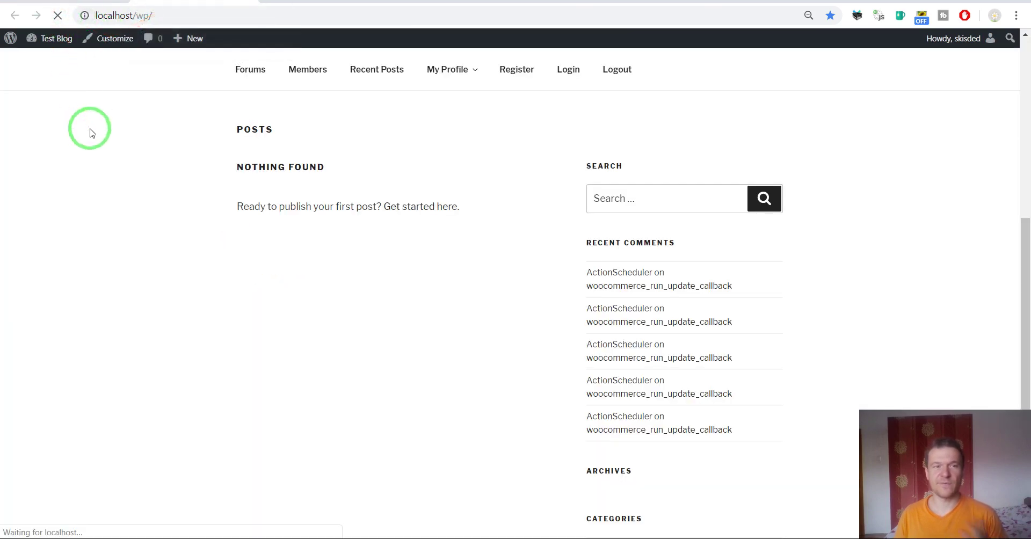
pyautogui.scroll(-4, 115, 223)
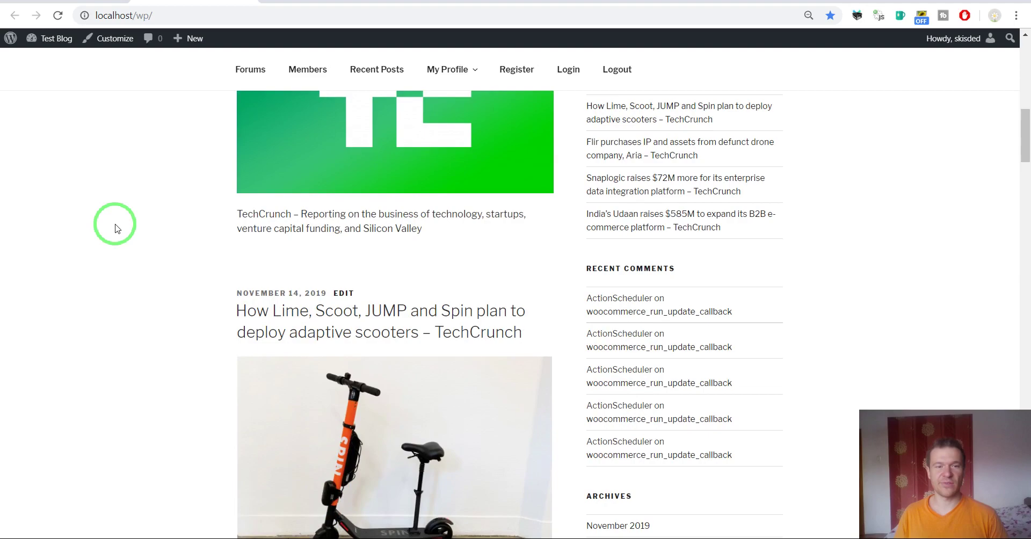
pyautogui.scroll(-20, 118, 228)
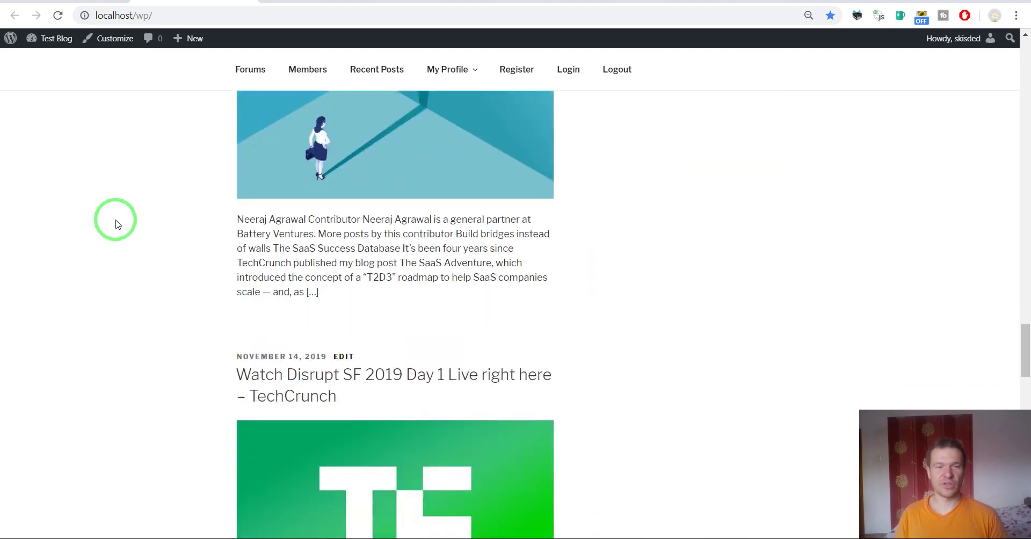
pyautogui.scroll(-20, 117, 224)
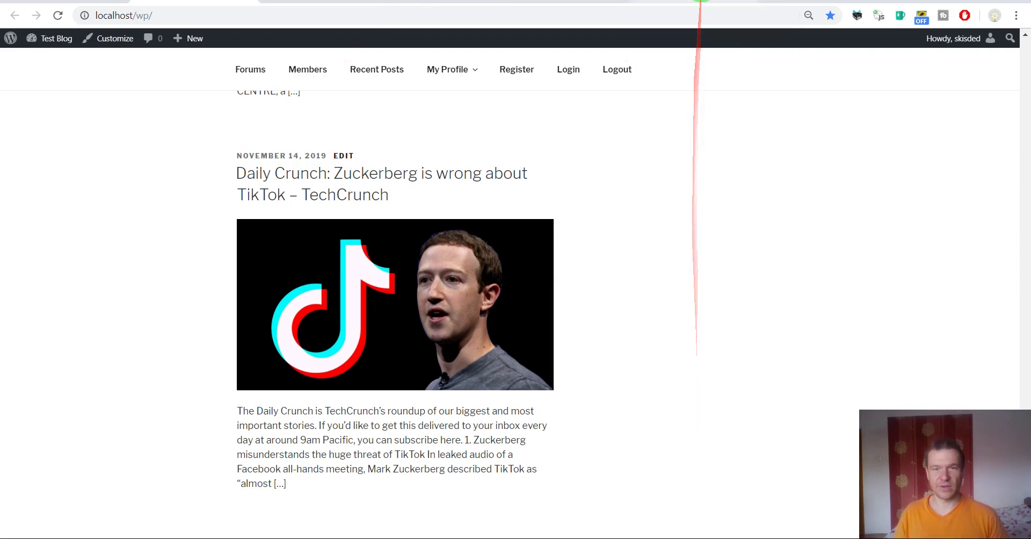
# Leave the TechCrunch XML feed and open the rss.app home page from a new tab page
pyautogui.click(695, 1)
pyautogui.click(809, 2)
pyautogui.click(102, 16)
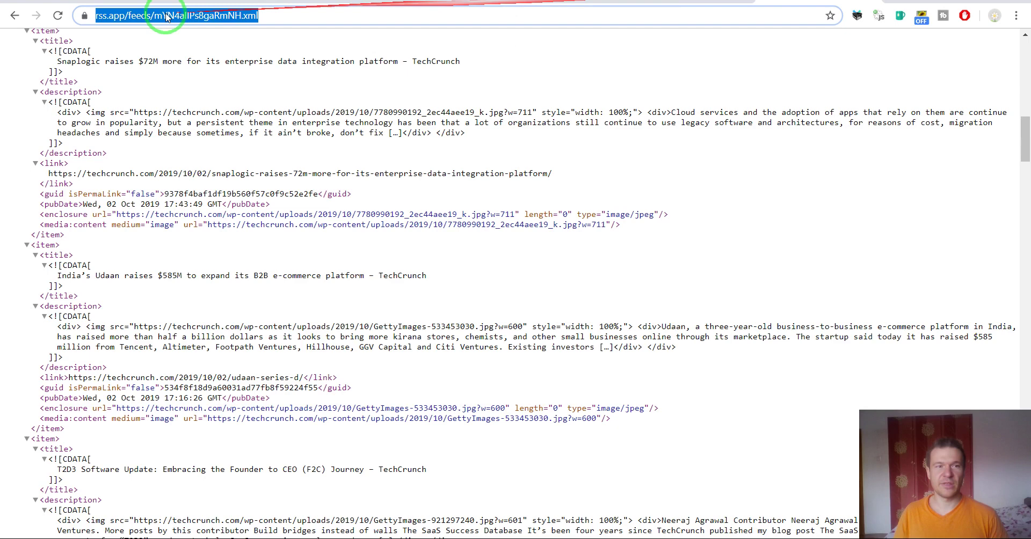
pyautogui.click(15, 15)
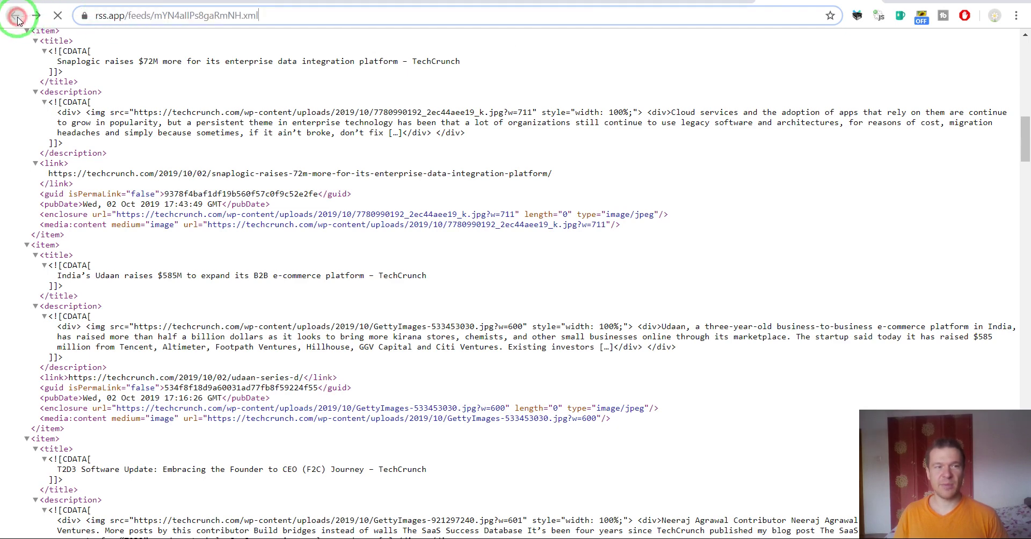
pyautogui.write('rss.app')
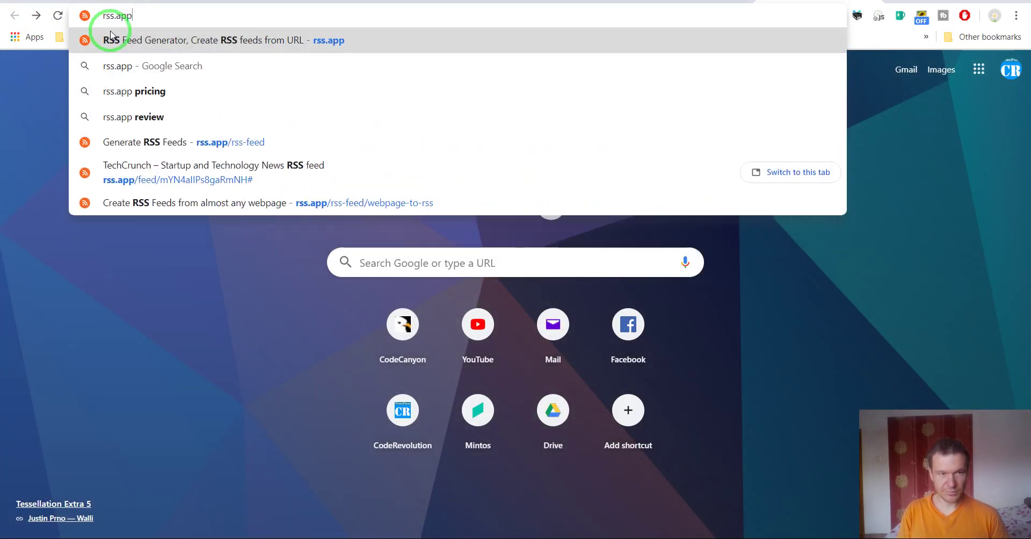
pyautogui.press('Return')
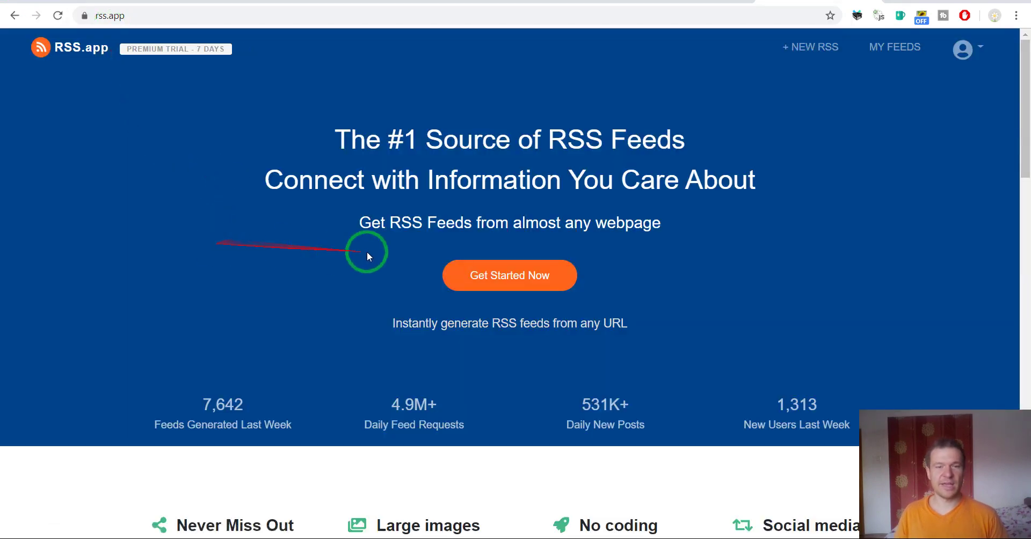
# Get started with a new feed on RSS.app and look through the source types it can create feeds from
pyautogui.click(477, 277)
pyautogui.scroll(-1, 125, 260)
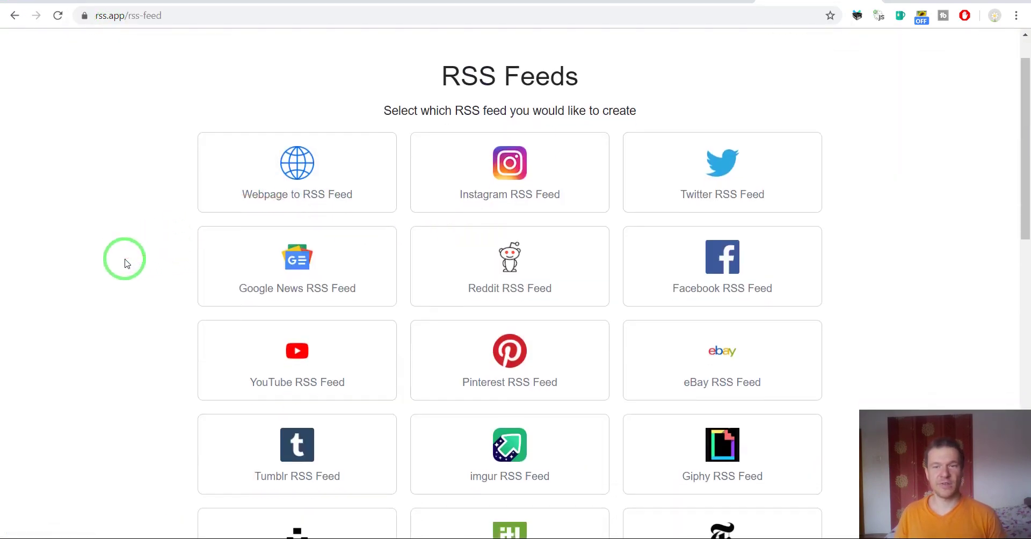
pyautogui.moveTo(1023, 143)
pyautogui.mouseDown()
pyautogui.moveTo(1015, 248)
pyautogui.moveTo(1019, 140)
pyautogui.mouseUp()
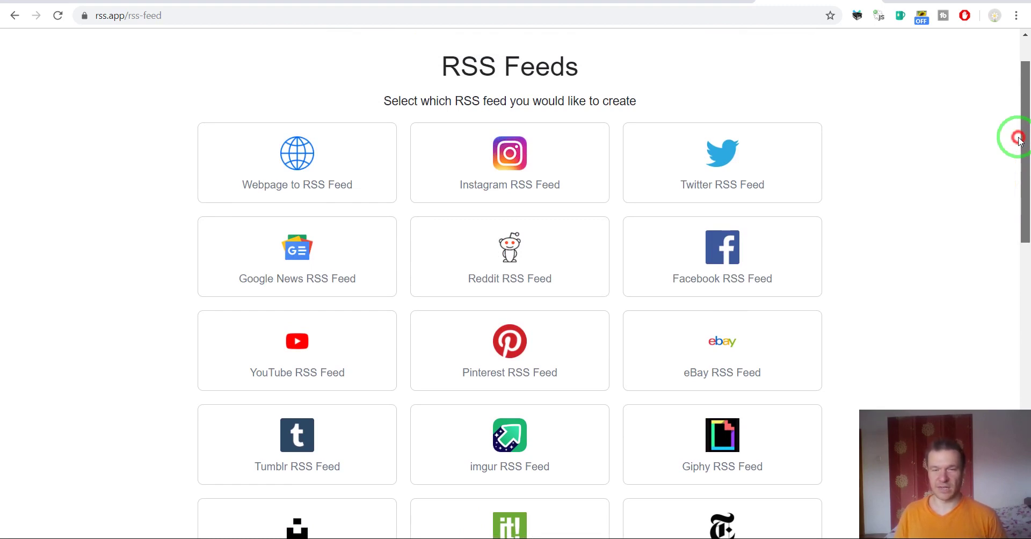
pyautogui.moveTo(1020, 139); pyautogui.dragTo(1019, 140)
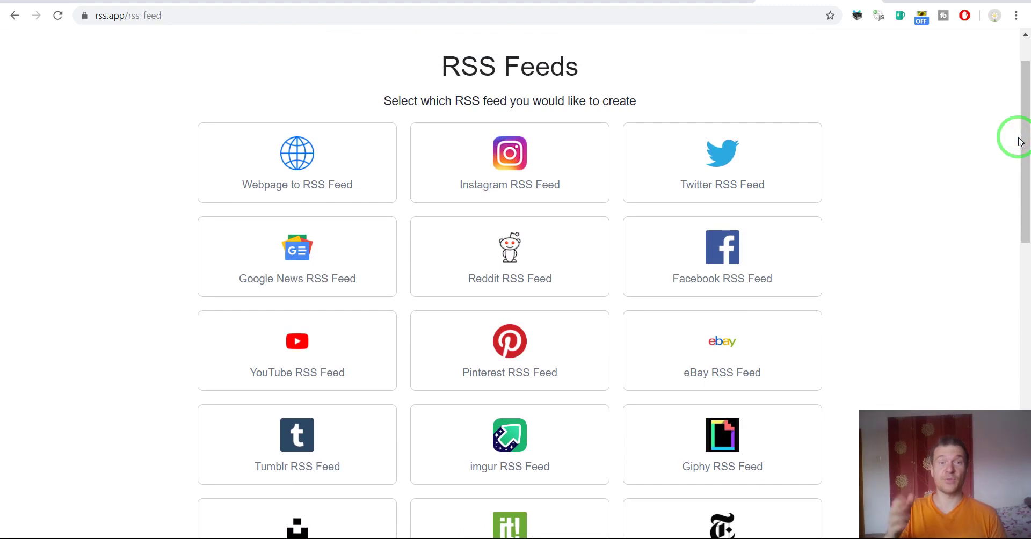